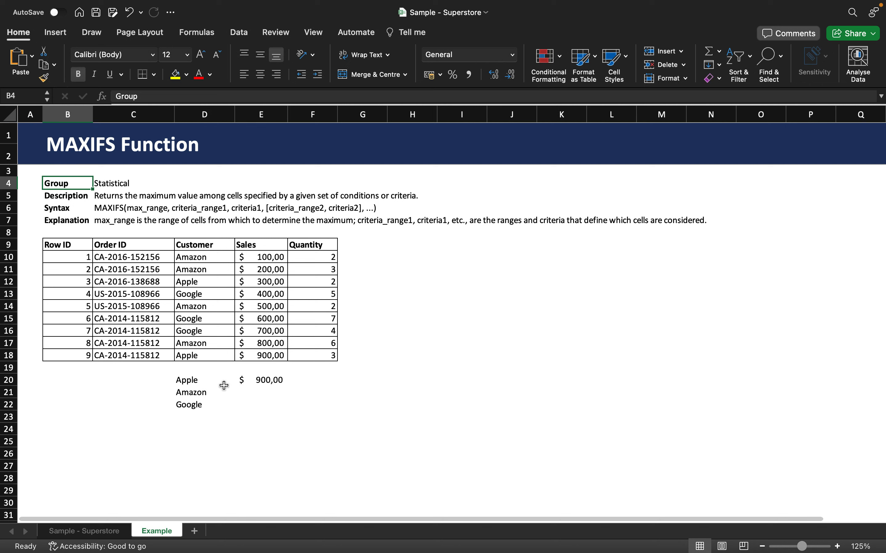
# Examine the max range, criteria range and criterion arguments of the Apple MAXIFS formula in cell E20
pyautogui.click(256, 382)
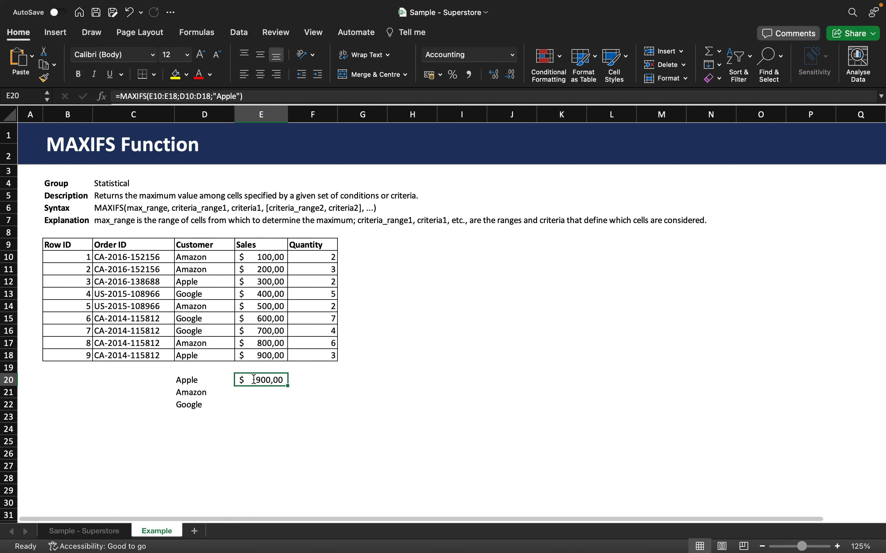
pyautogui.doubleClick(254, 379)
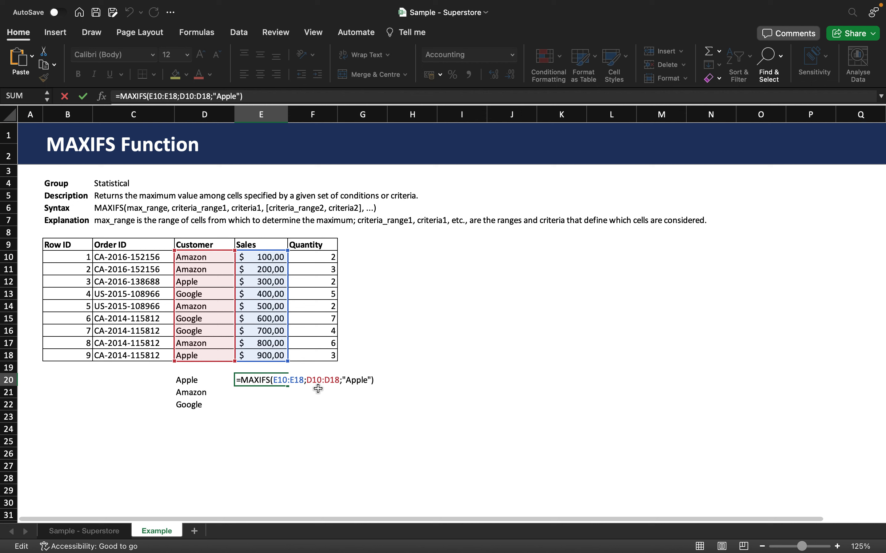
pyautogui.click(291, 380)
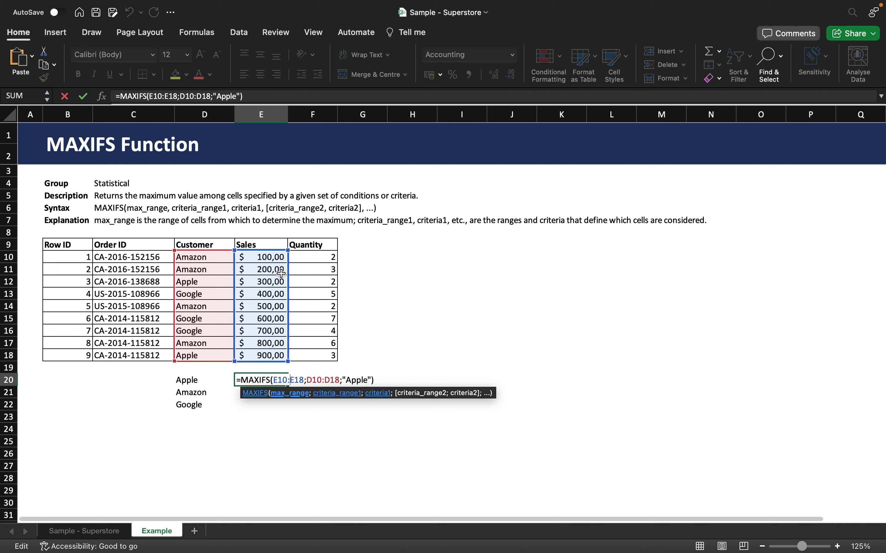
pyautogui.click(325, 379)
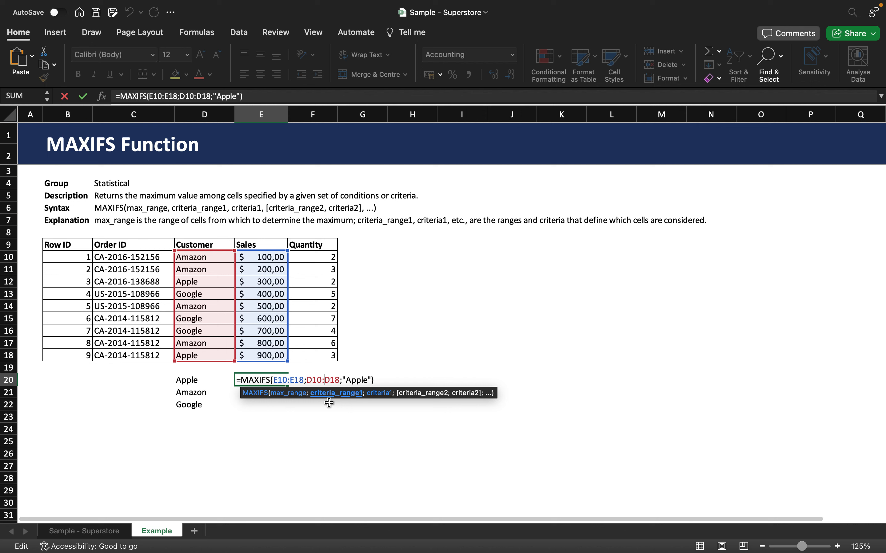
pyautogui.click(377, 381)
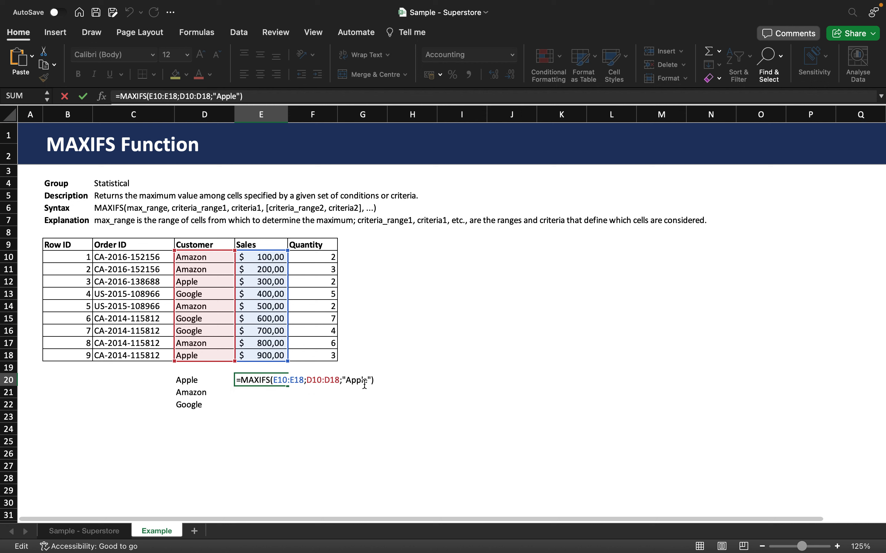
pyautogui.click(352, 380)
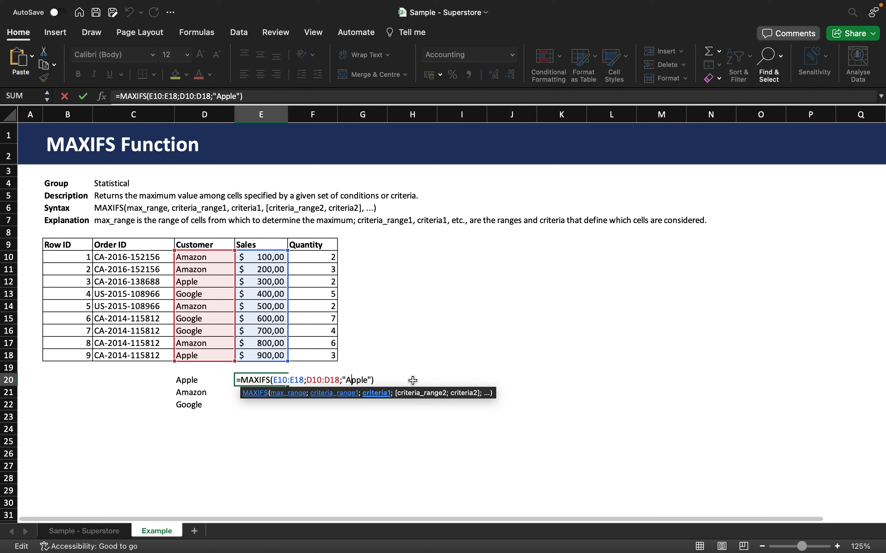
pyautogui.press('Return')
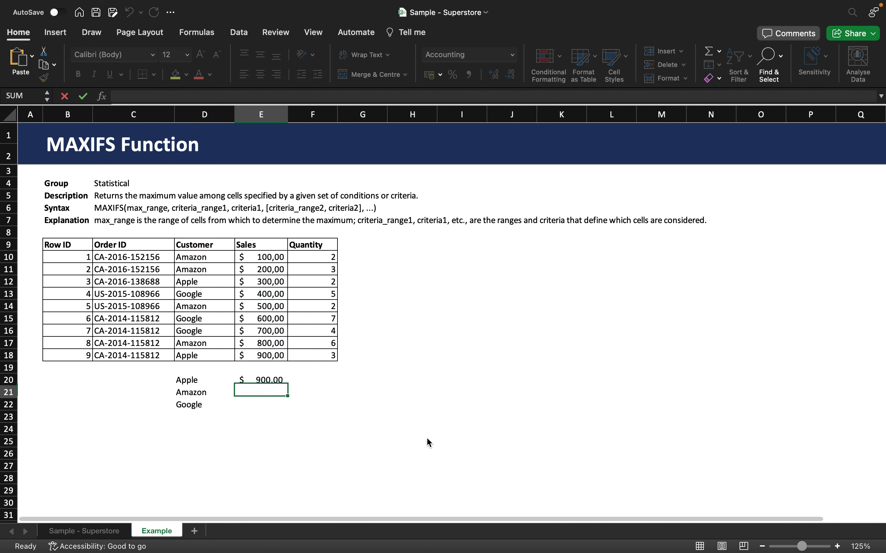
# Check the Apple result in E20 against the customer and sales values of the Apple rows in the table
pyautogui.click(261, 380)
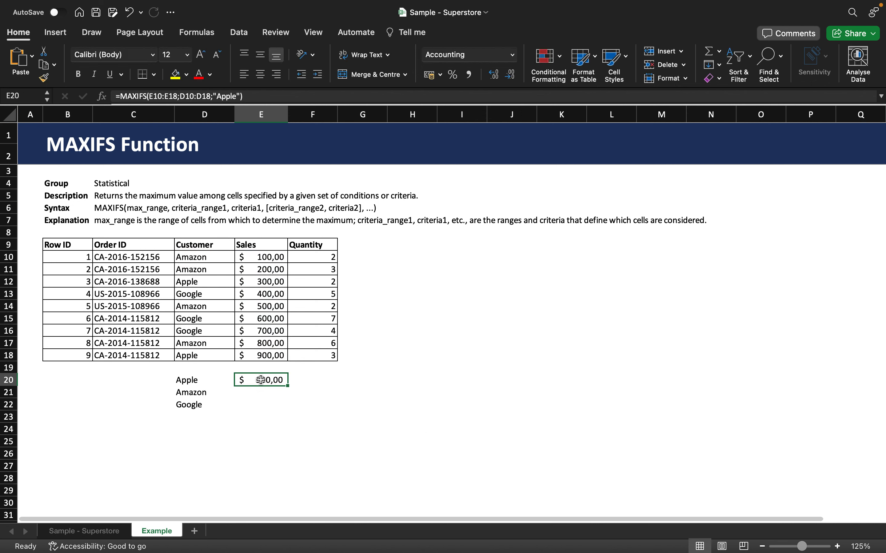
pyautogui.moveTo(201, 258); pyautogui.dragTo(248, 348)
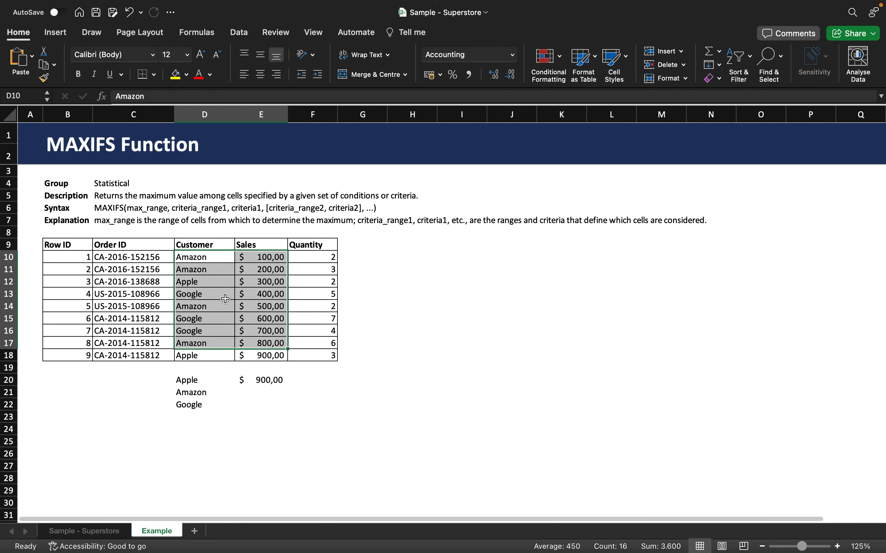
pyautogui.click(212, 283)
pyautogui.click(262, 283)
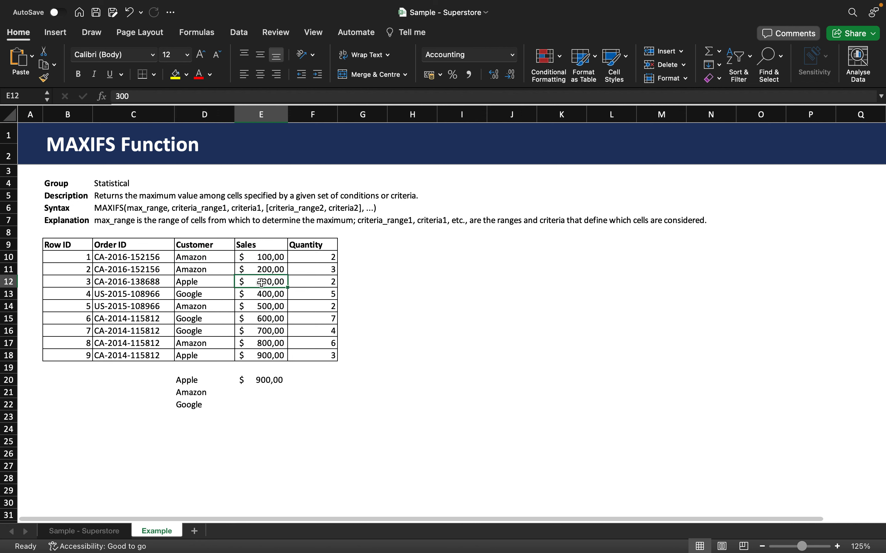
pyautogui.click(205, 355)
pyautogui.click(276, 359)
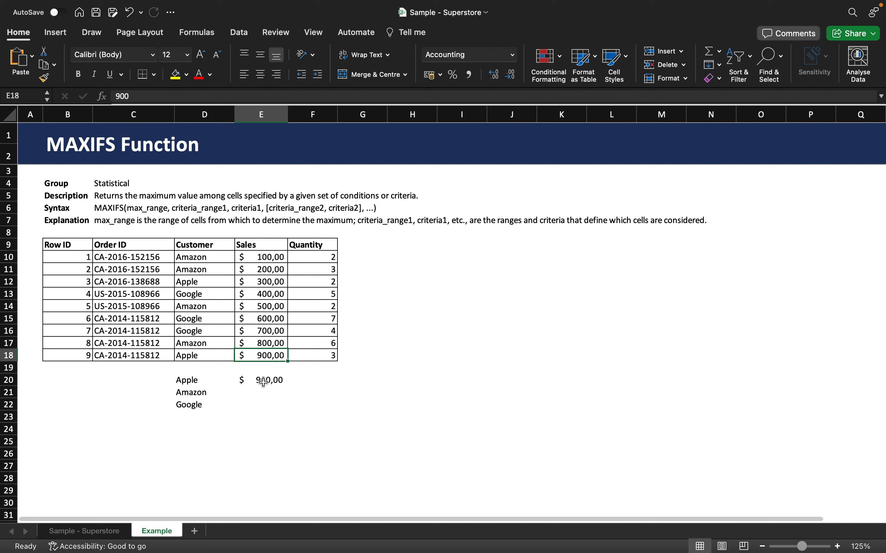
# In E21, enter a MAXIFS formula returning the maximum of E10:E18 where D10:D18 equals "Amazon"
pyautogui.click(265, 394)
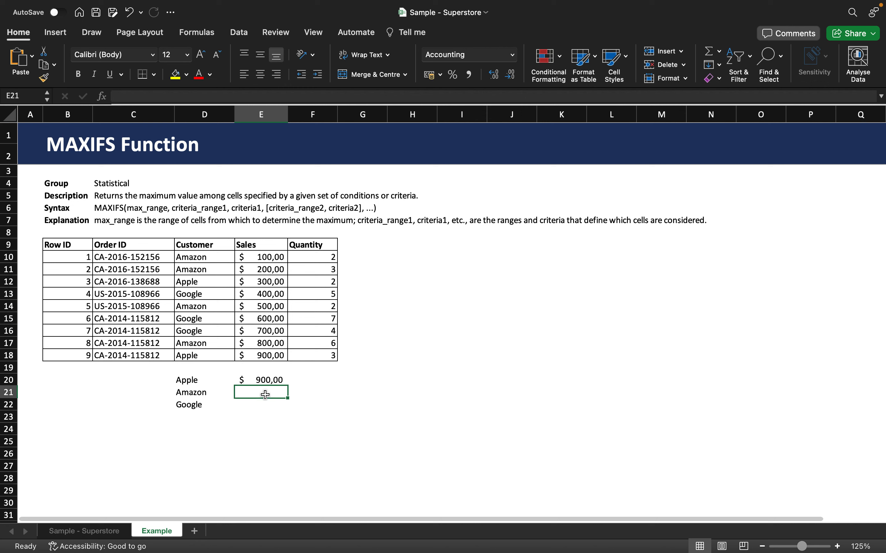
pyautogui.write('=')
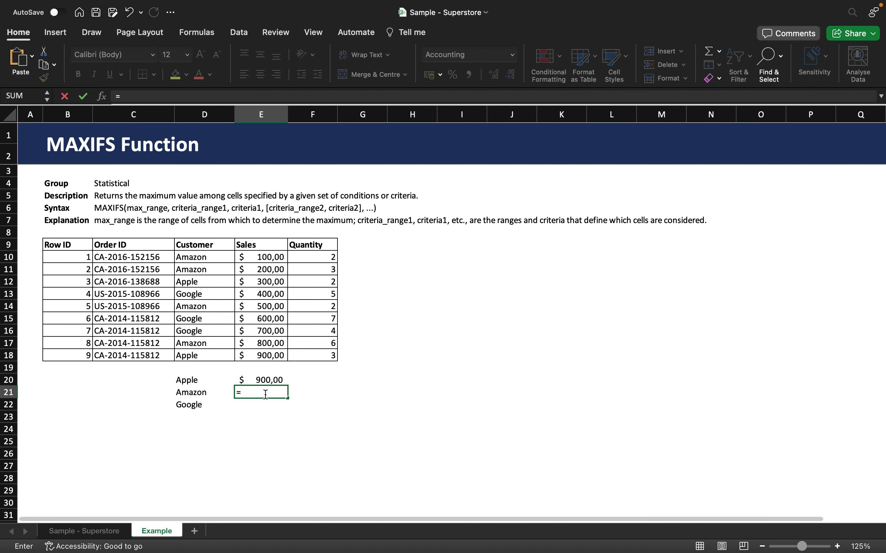
pyautogui.write('MAX')
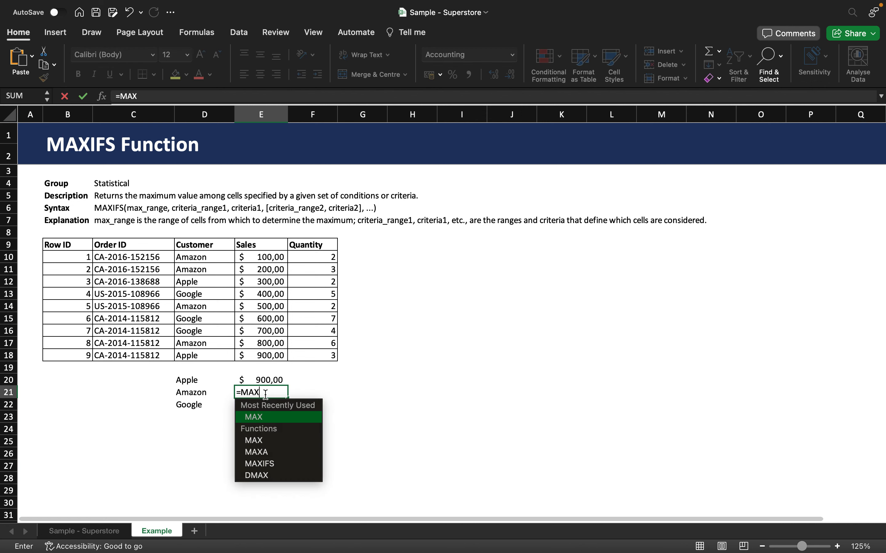
pyautogui.write('IFS(')
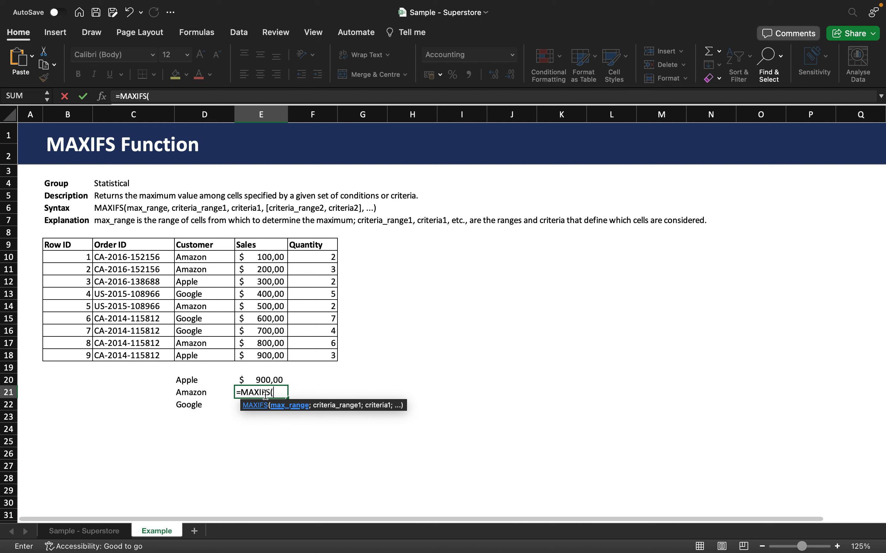
pyautogui.moveTo(261, 258); pyautogui.dragTo(255, 358)
pyautogui.write(';')
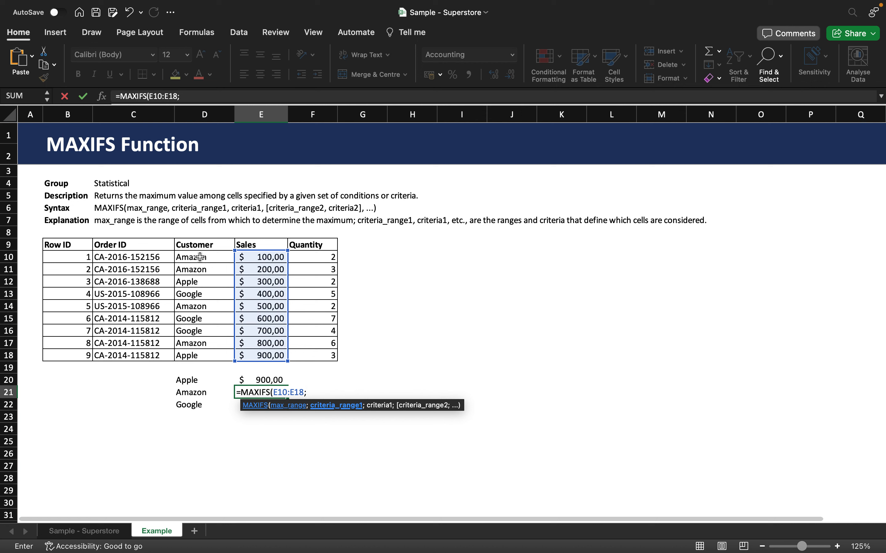
pyautogui.moveTo(200, 257); pyautogui.dragTo(188, 355)
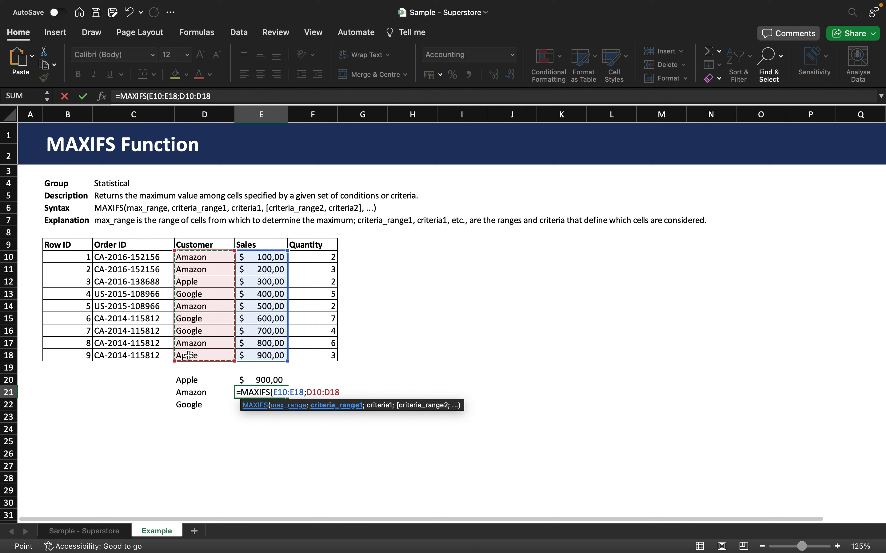
pyautogui.write(';')
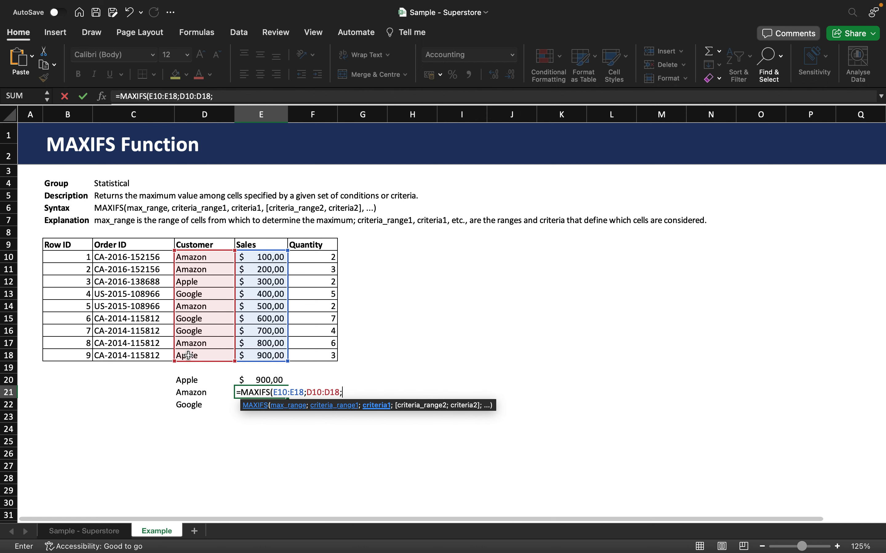
pyautogui.write('"Amazon")')
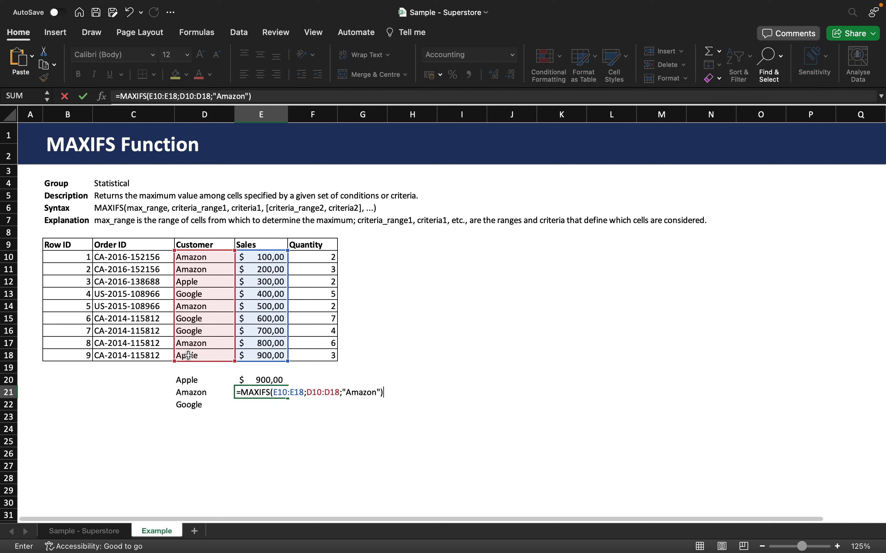
pyautogui.press('Return')
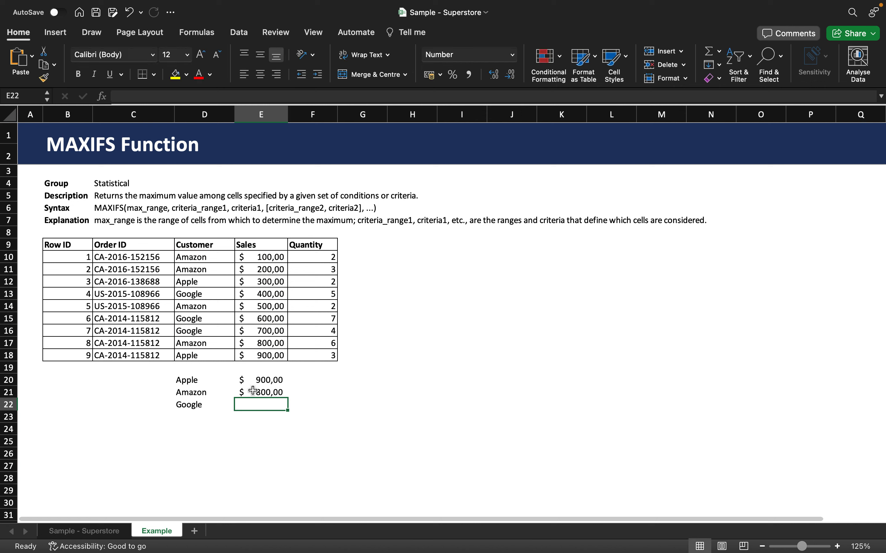
# Check the sales values of the Amazon rows in the table to verify the Amazon maximum
pyautogui.click(220, 261)
pyautogui.click(253, 260)
pyautogui.click(252, 275)
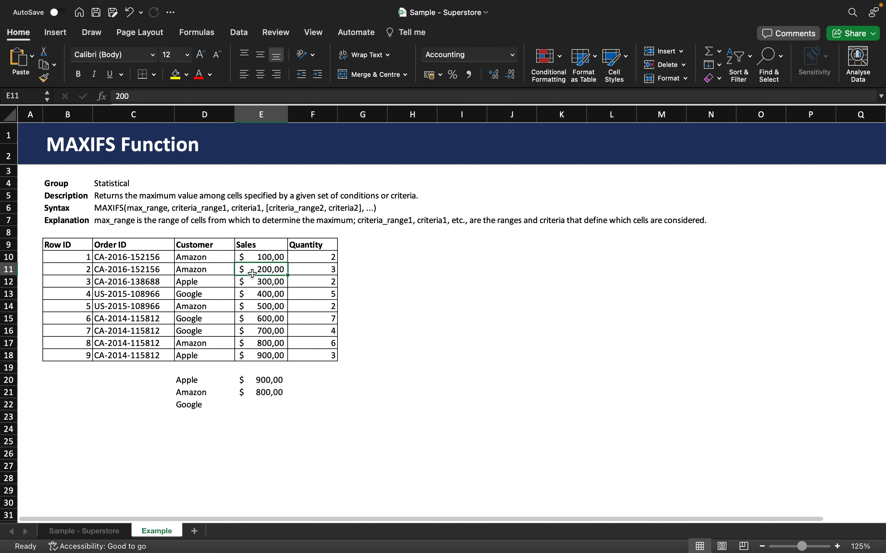
pyautogui.click(256, 308)
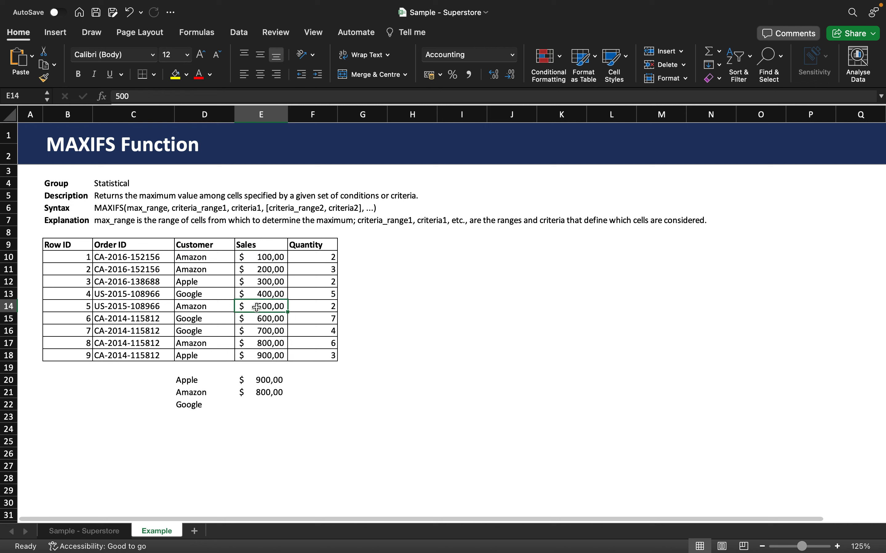
pyautogui.click(258, 348)
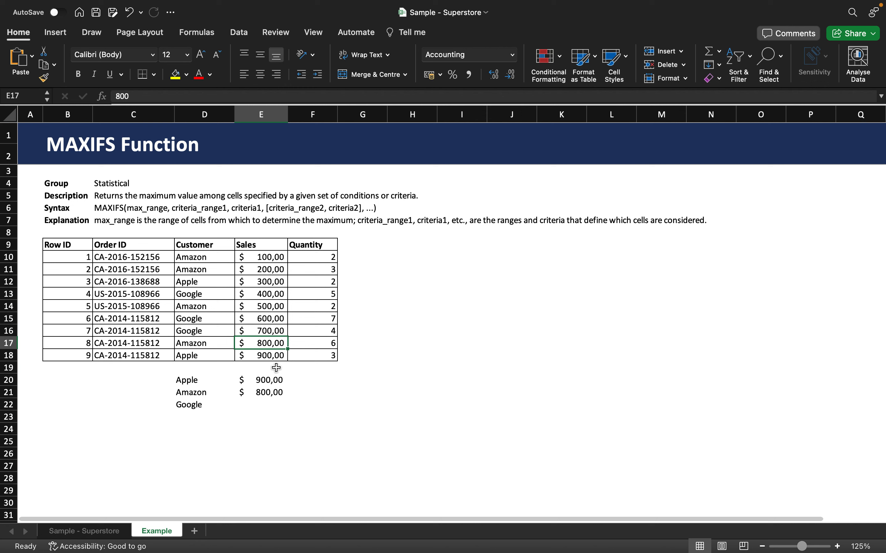
# Add a second condition to the Amazon MAXIFS formula in E21, with criteria range F10:F18 and criterion 2
pyautogui.click(261, 392)
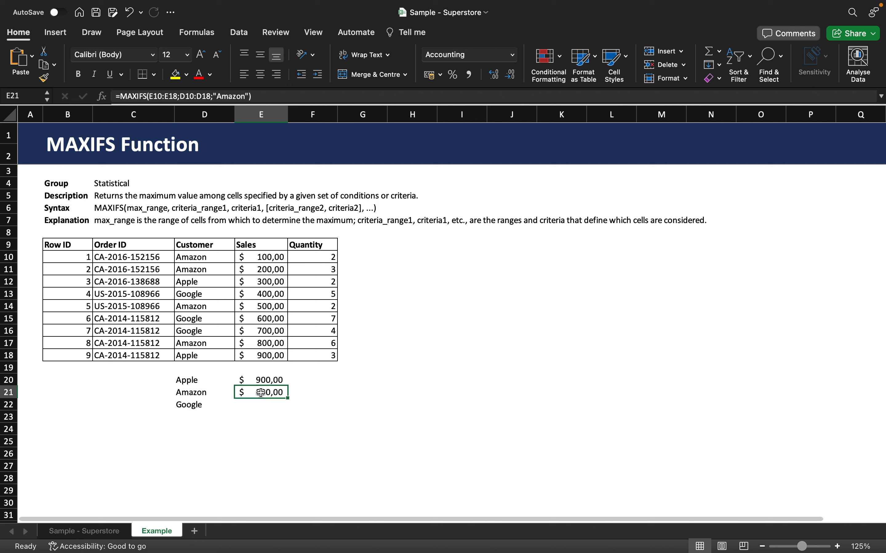
pyautogui.click(250, 96)
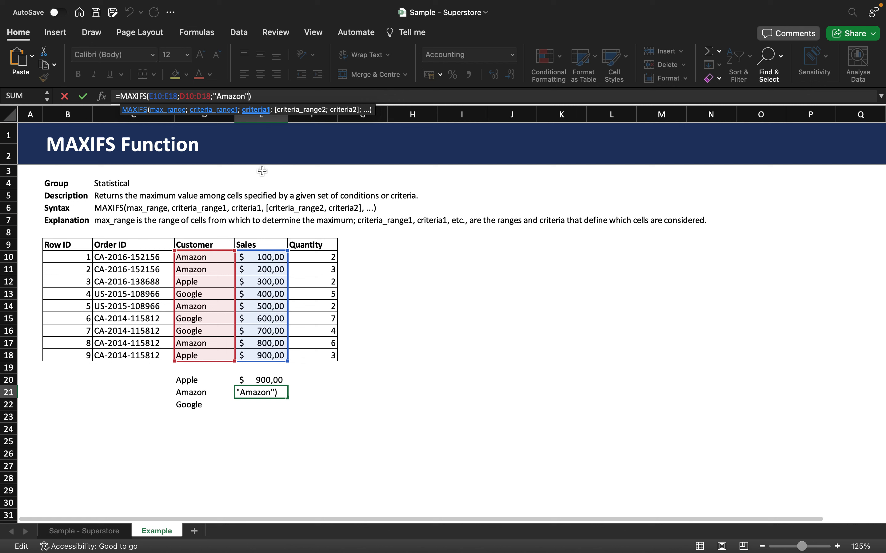
pyautogui.write(';')
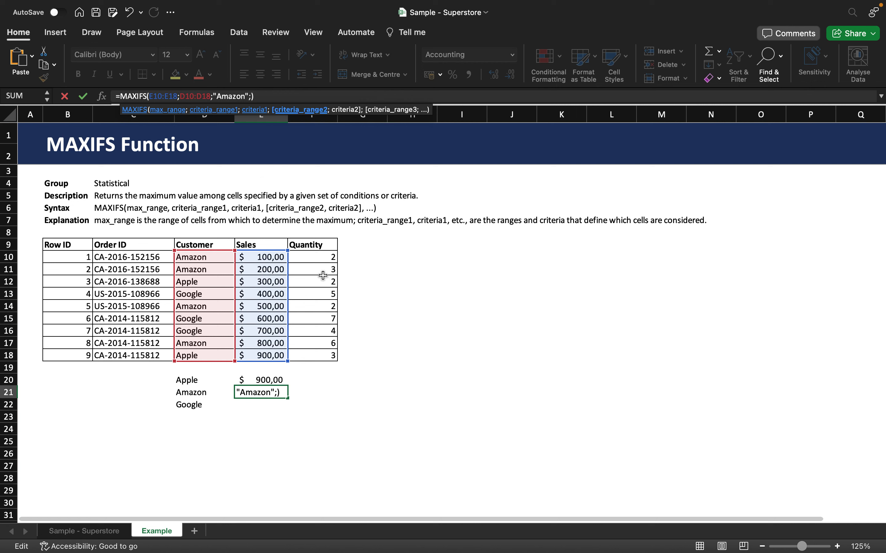
pyautogui.moveTo(320, 259); pyautogui.dragTo(320, 359)
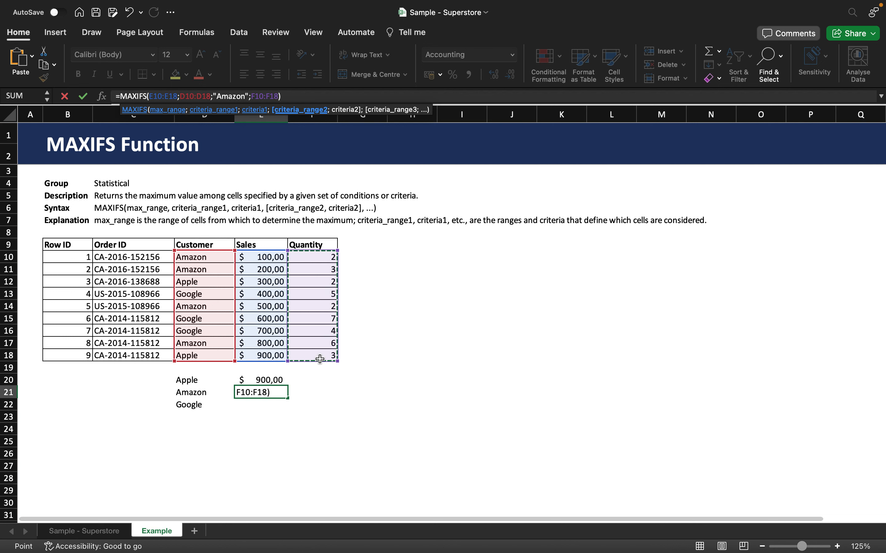
pyautogui.write(';')
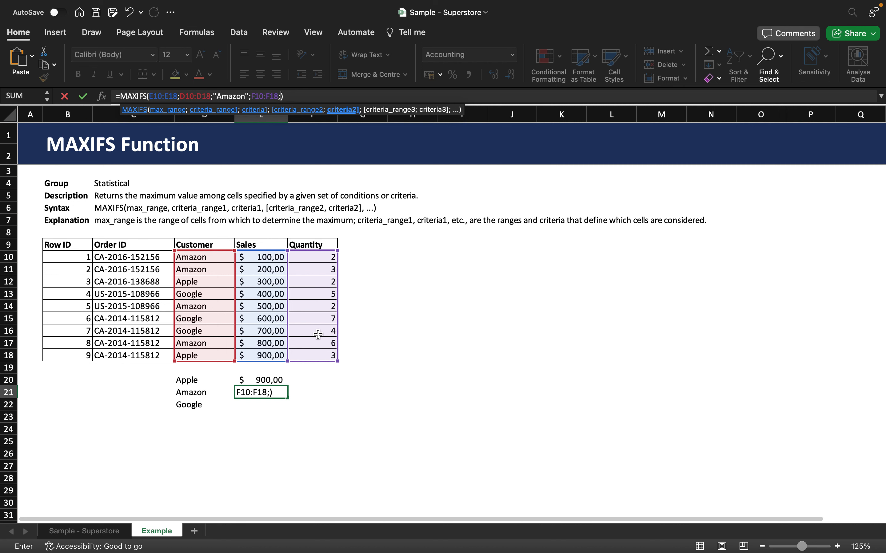
pyautogui.write('2')
pyautogui.press('Return')
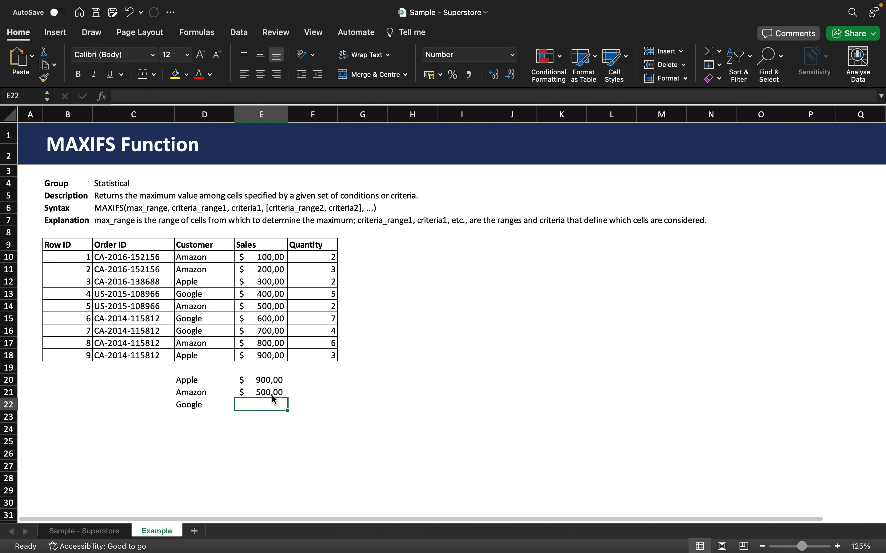
# Compare the two-condition result in E21 with the Amazon rows' customer and sales cells
pyautogui.press('Up')
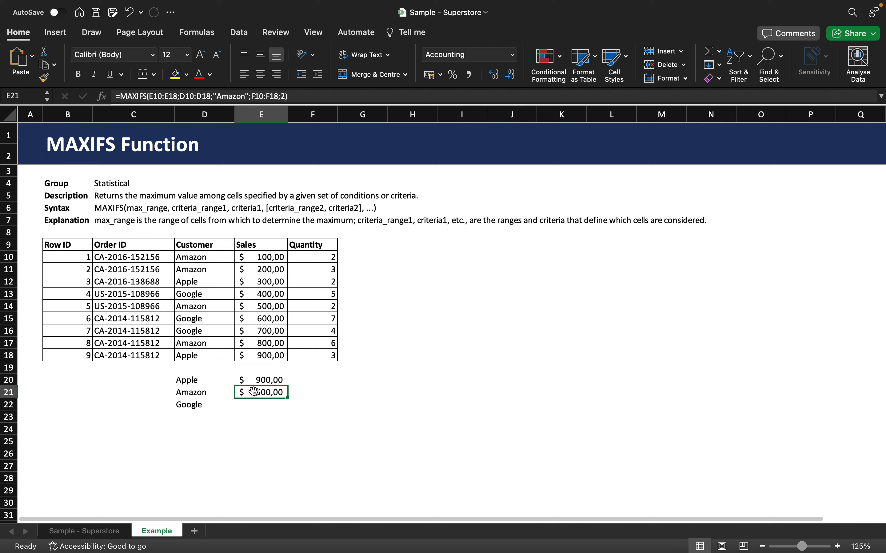
pyautogui.moveTo(206, 258); pyautogui.dragTo(241, 277)
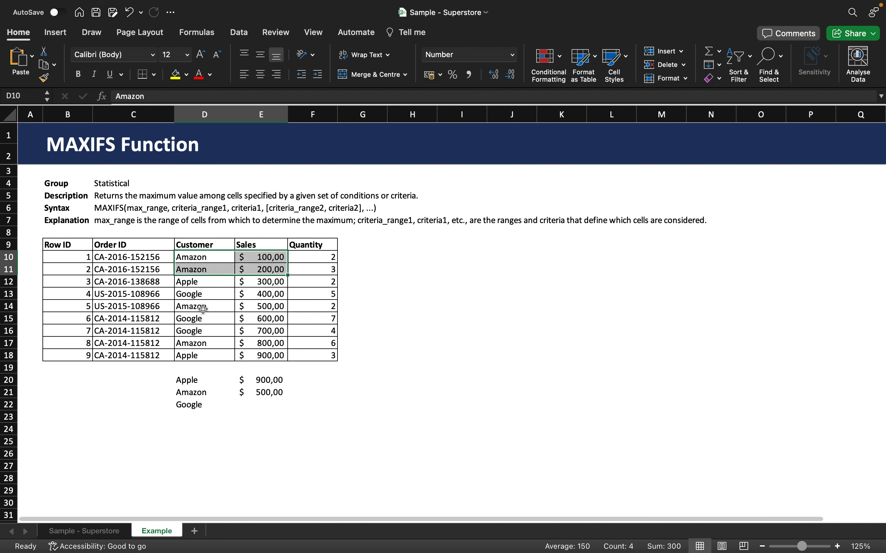
pyautogui.moveTo(203, 310); pyautogui.dragTo(245, 311)
pyautogui.moveTo(194, 344); pyautogui.dragTo(239, 344)
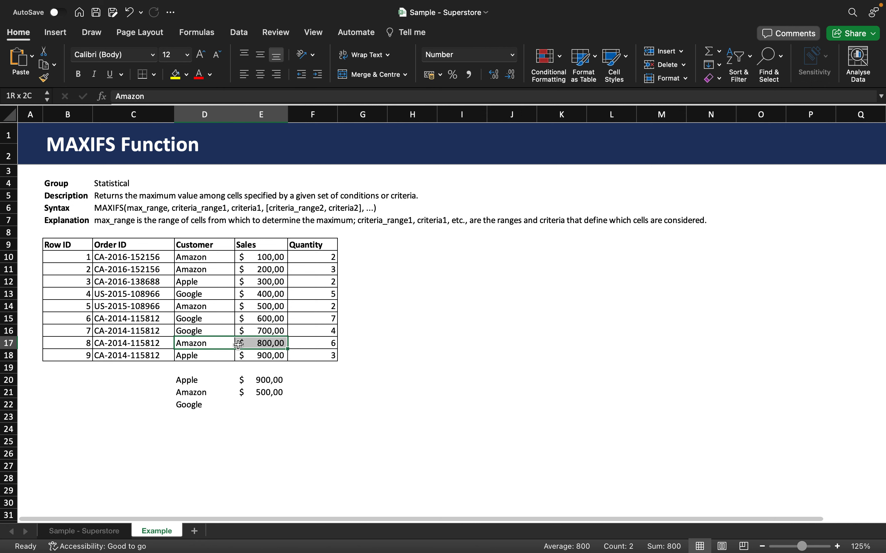
# Change the second criterion of the Amazon MAXIFS formula in E21 to "<4", keeping F10:F18 as its range
pyautogui.click(256, 391)
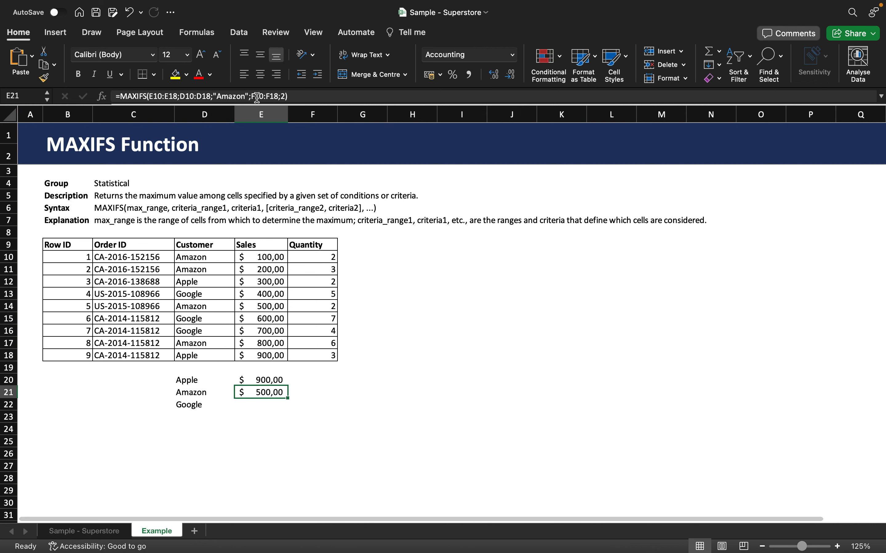
pyautogui.doubleClick(262, 393)
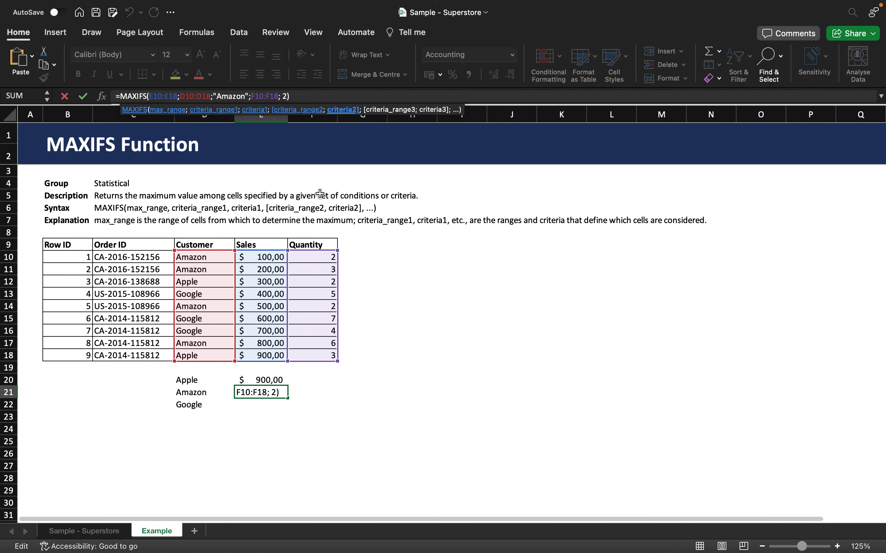
pyautogui.press('BackSpace')
pyautogui.write('<')
pyautogui.press('BackSpace')
pyautogui.write('<4')
pyautogui.press('Left')
pyautogui.press('Left')
pyautogui.write('"')
pyautogui.press('Right')
pyautogui.press('Right')
pyautogui.write('"')
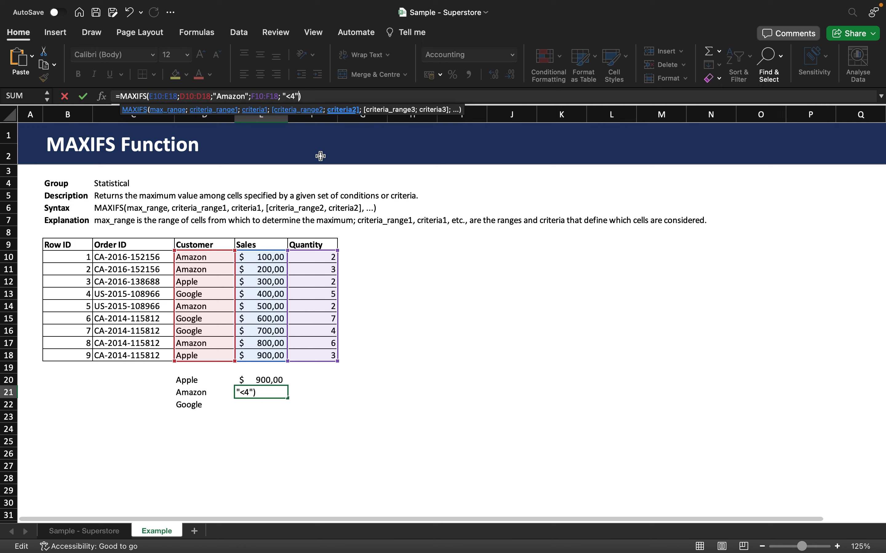
pyautogui.press('Return')
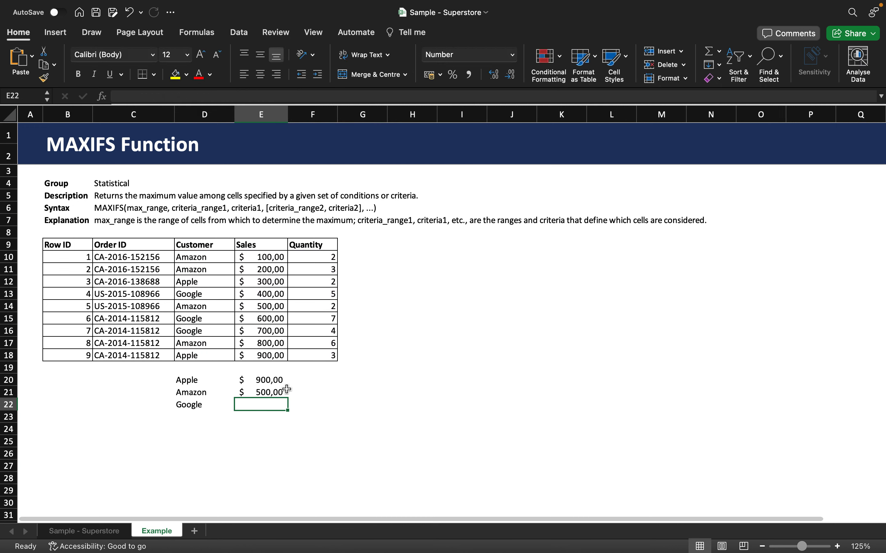
# Compare the E21 result with the customer, sales and quantity cells of the Amazon rows 17 and 14
pyautogui.click(268, 390)
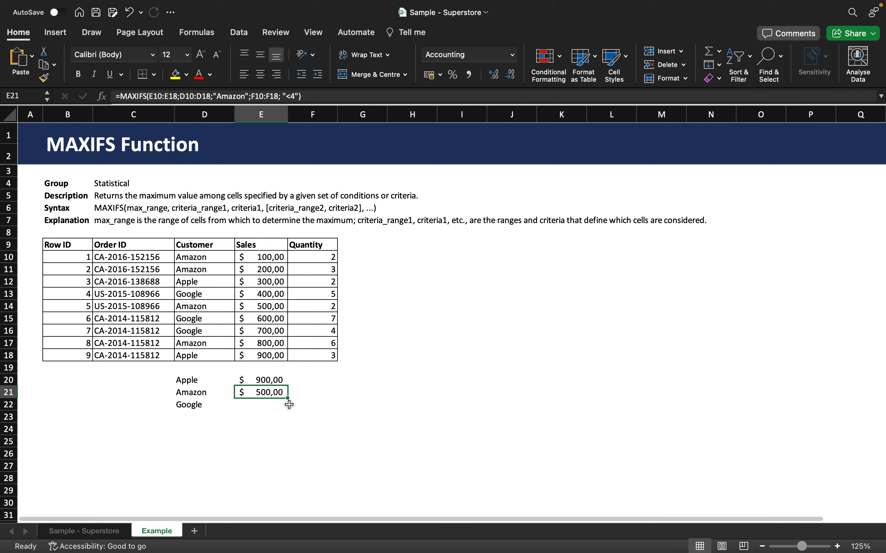
pyautogui.click(202, 346)
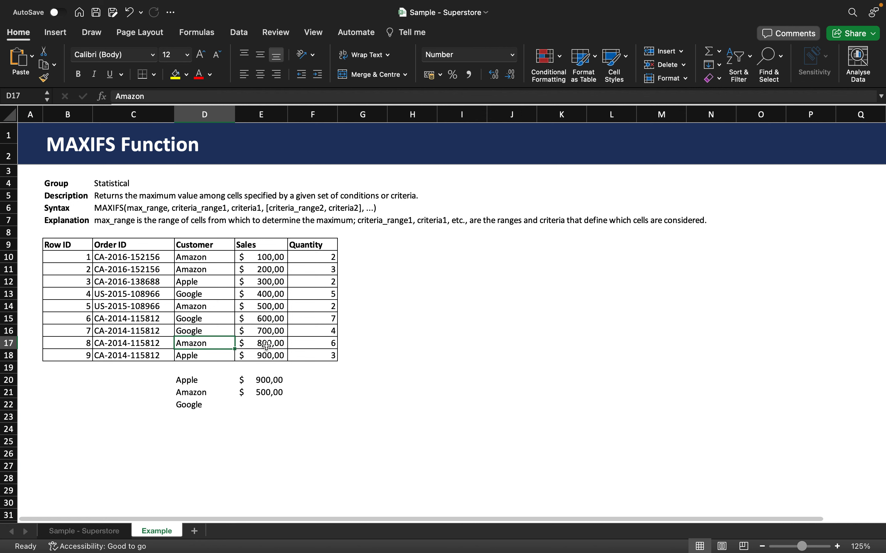
pyautogui.moveTo(303, 344); pyautogui.dragTo(196, 343)
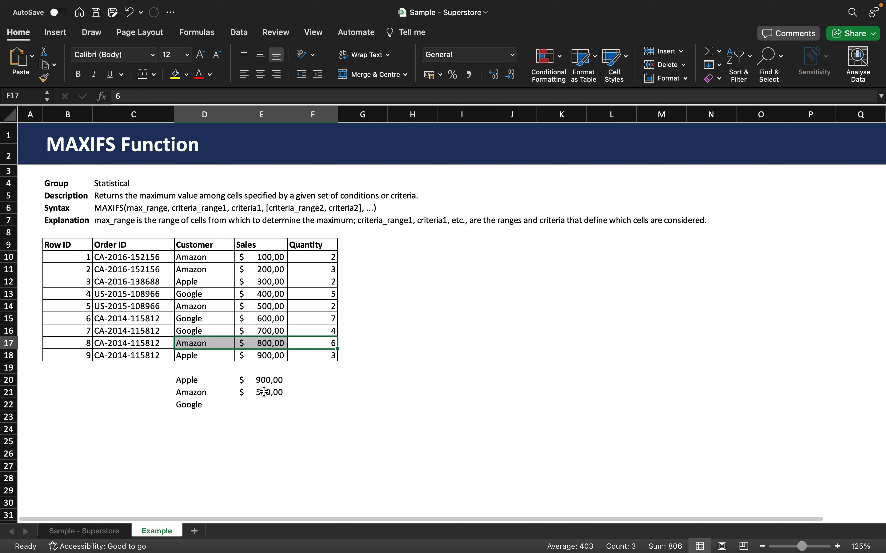
pyautogui.click(325, 345)
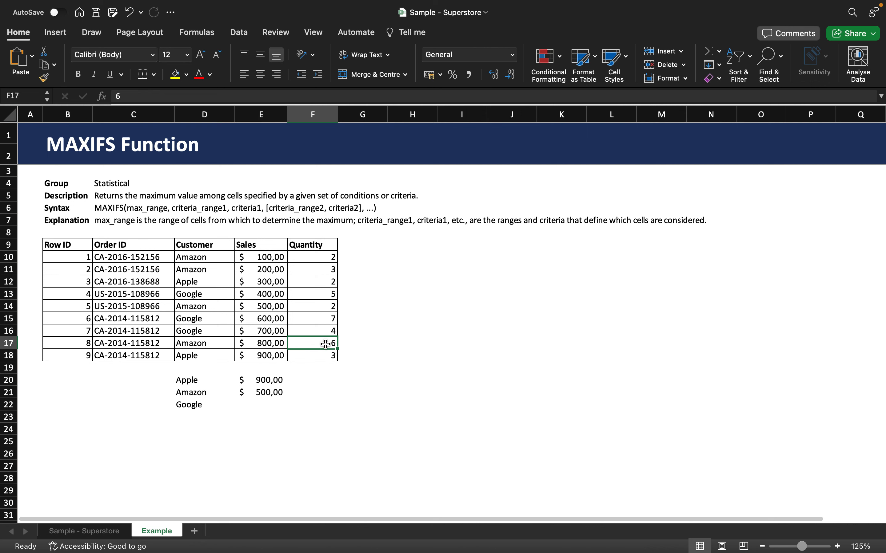
pyautogui.click(274, 394)
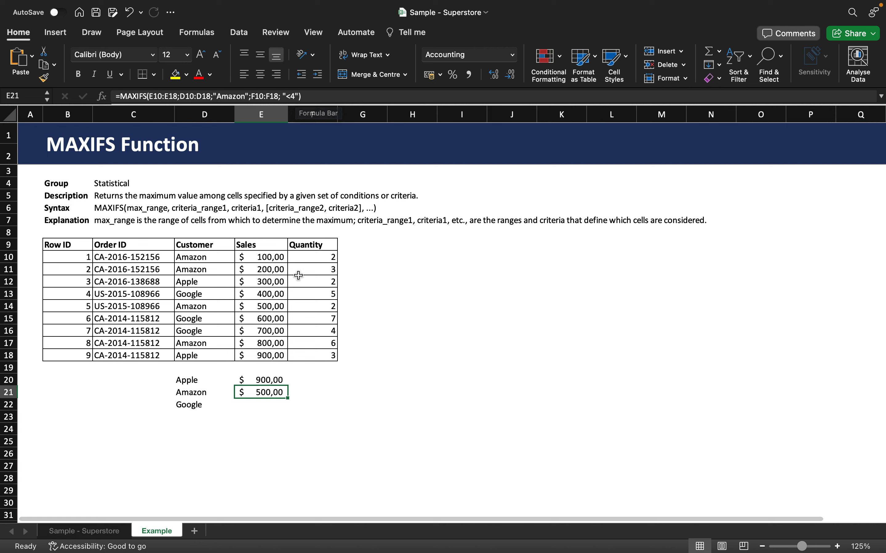
pyautogui.click(231, 307)
pyautogui.click(270, 309)
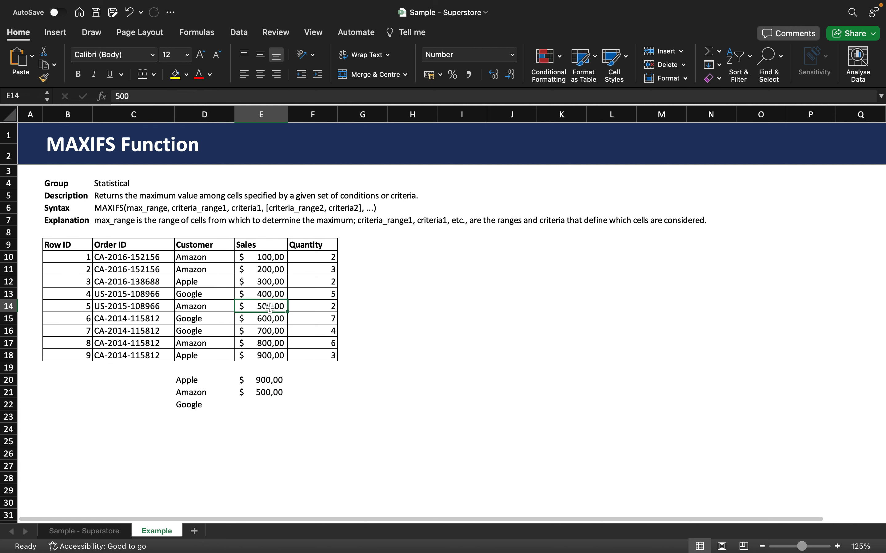
pyautogui.click(299, 310)
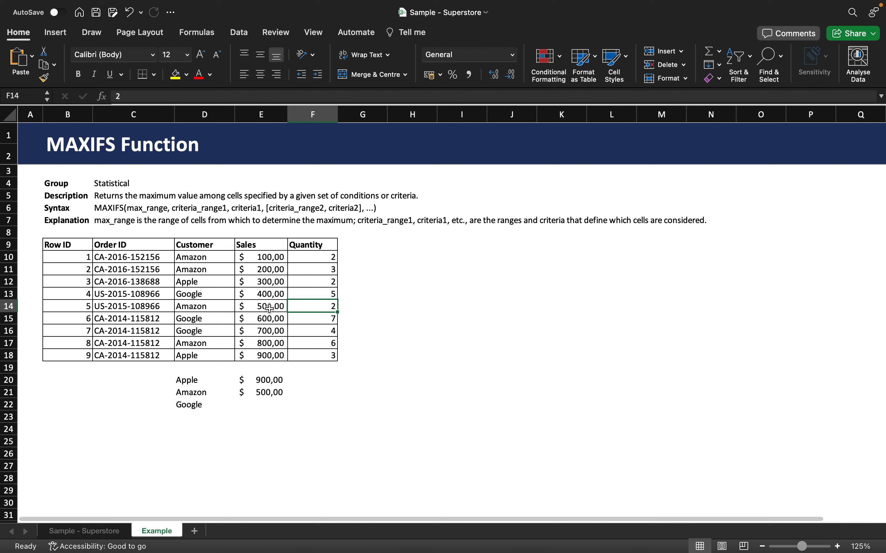
pyautogui.click(270, 308)
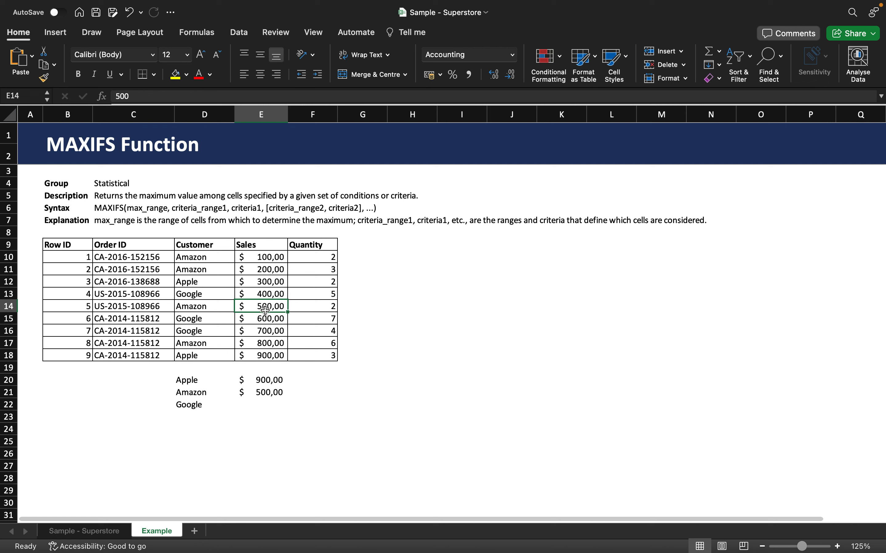
pyautogui.click(209, 307)
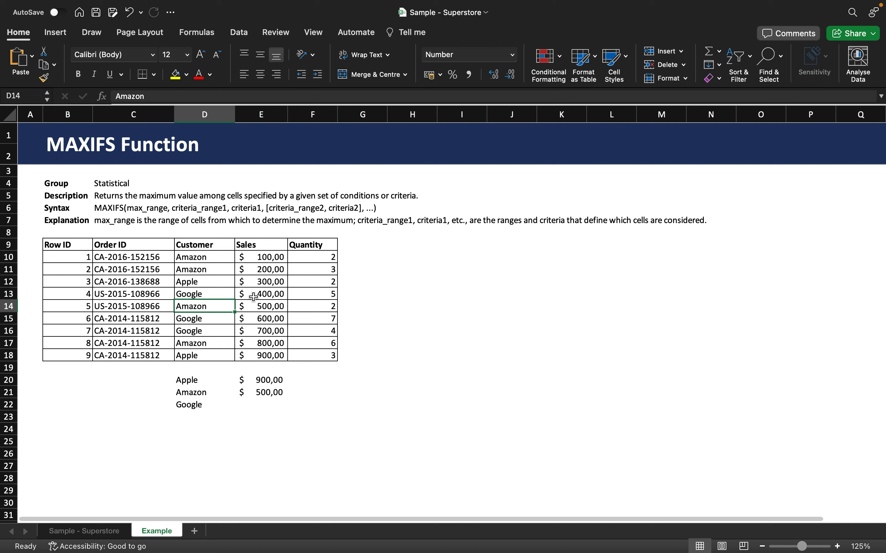
pyautogui.click(256, 306)
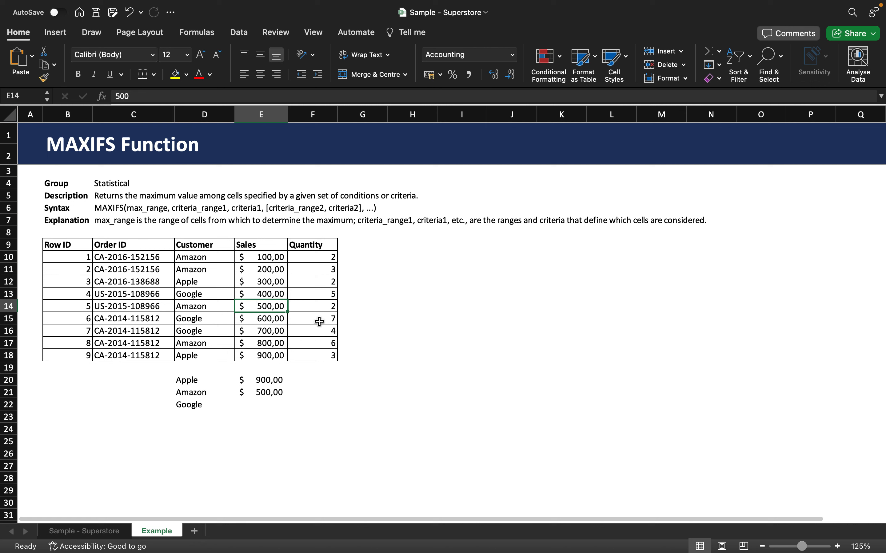
pyautogui.click(322, 310)
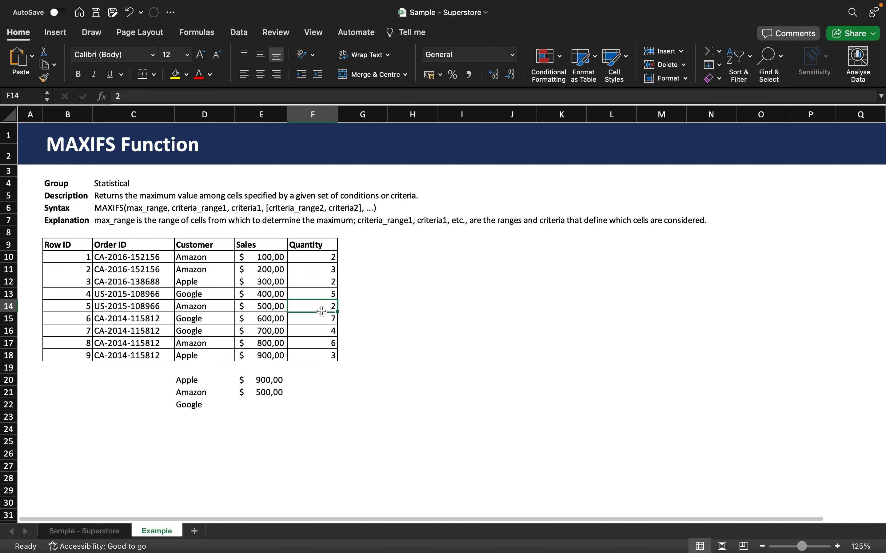
# In E22, enter a MAXIFS formula returning the maximum of E10:E18 where D10:D18 equals "Google"
pyautogui.click(268, 407)
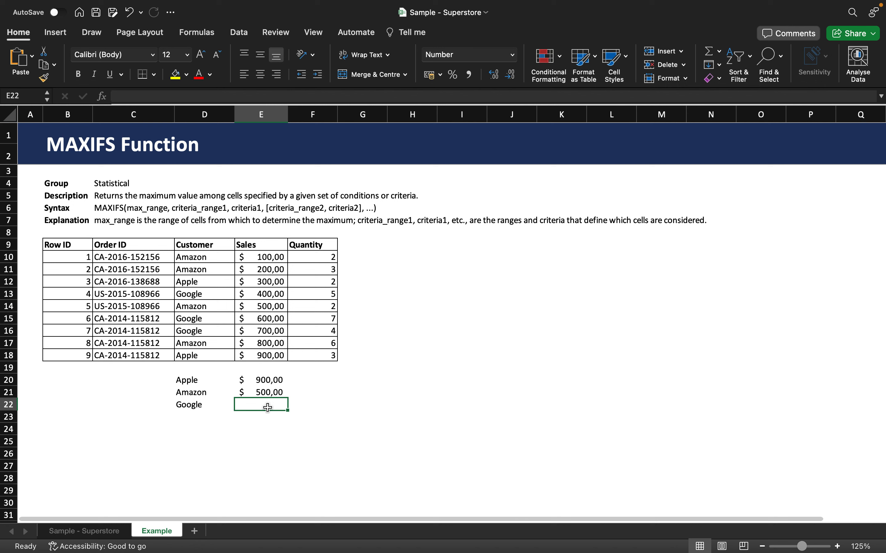
pyautogui.write('=')
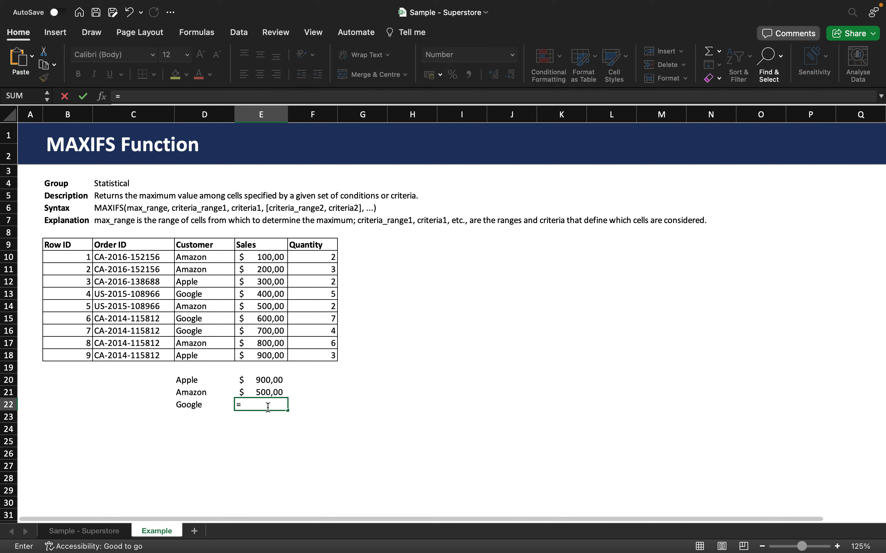
pyautogui.write('MAXI')
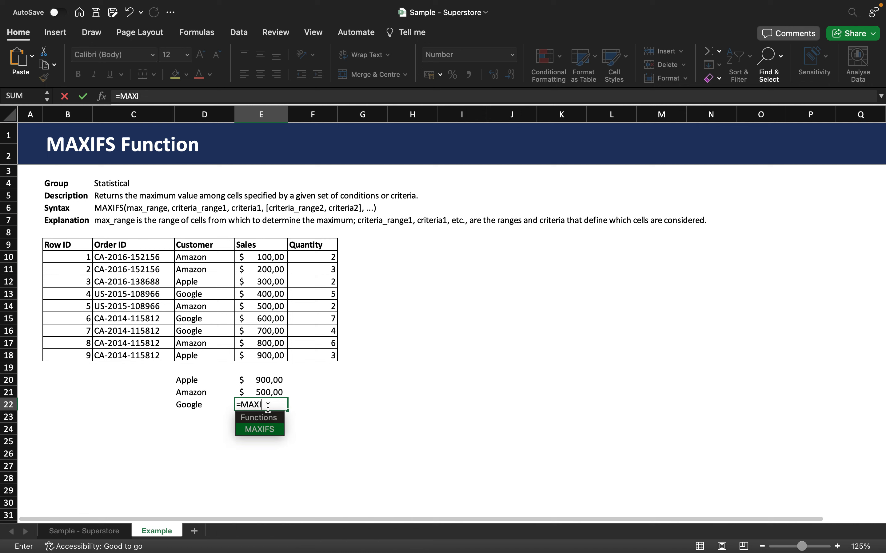
pyautogui.write('FS(')
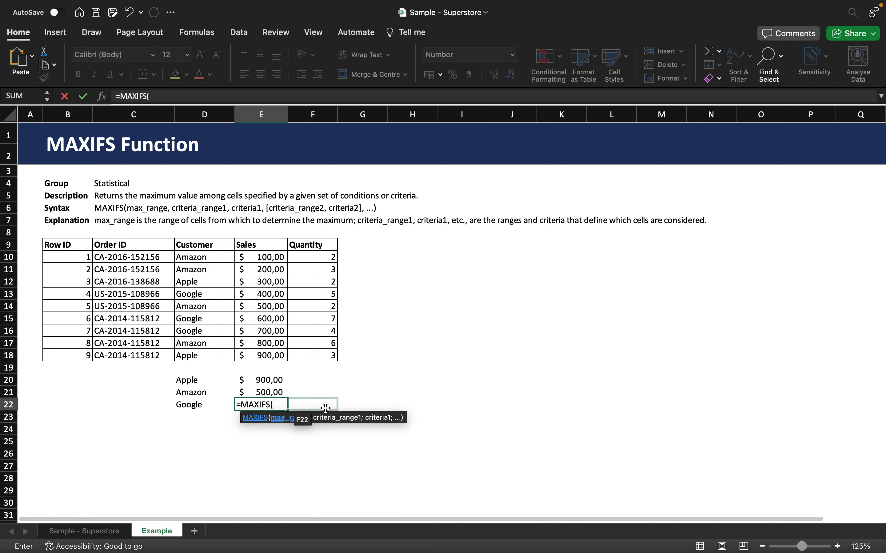
pyautogui.moveTo(277, 261); pyautogui.dragTo(266, 355)
pyautogui.write(';')
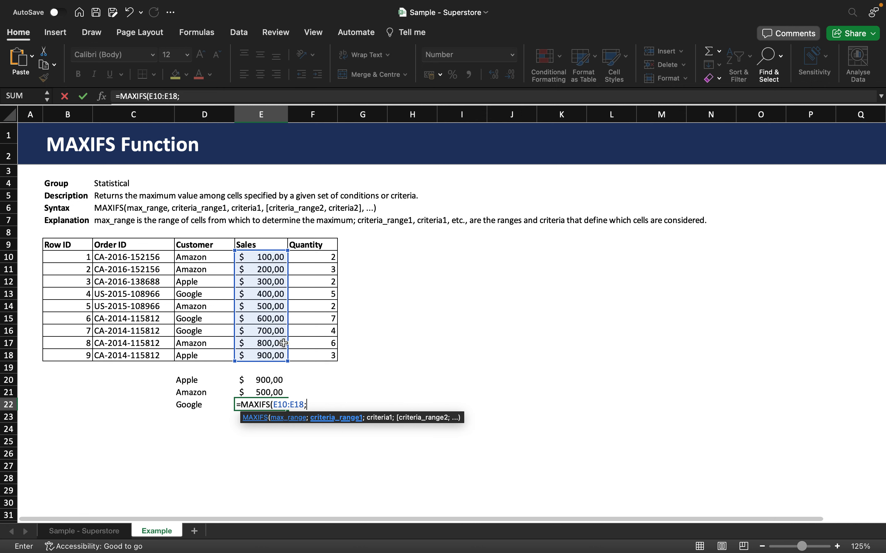
pyautogui.moveTo(211, 261); pyautogui.dragTo(189, 349)
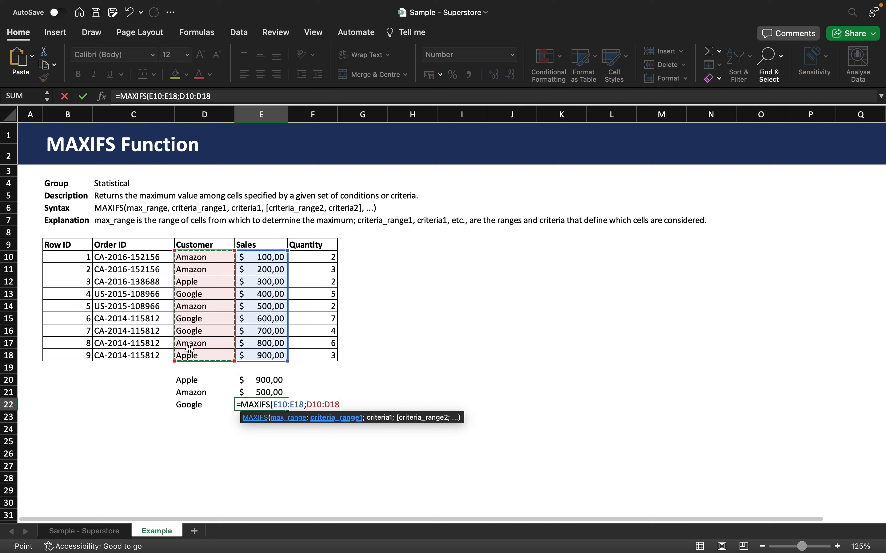
pyautogui.write(';')
pyautogui.write('"Google')
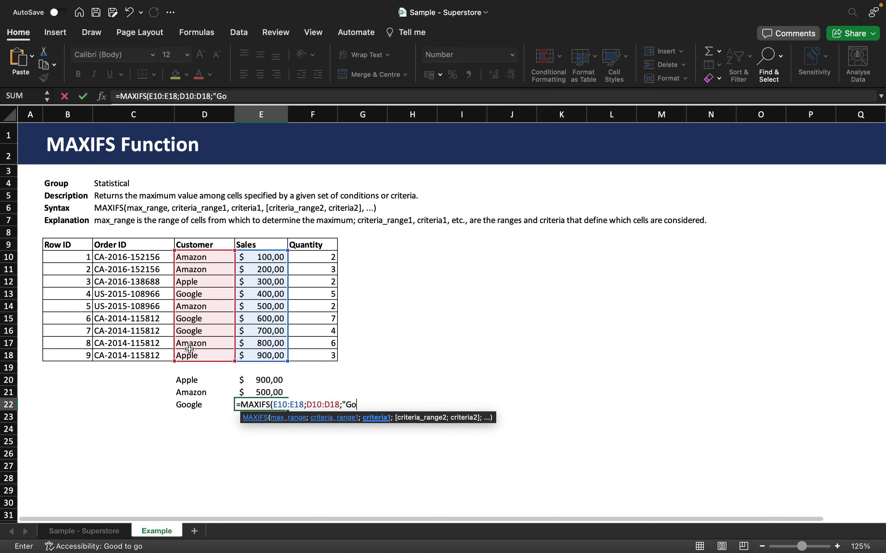
pyautogui.write(')')
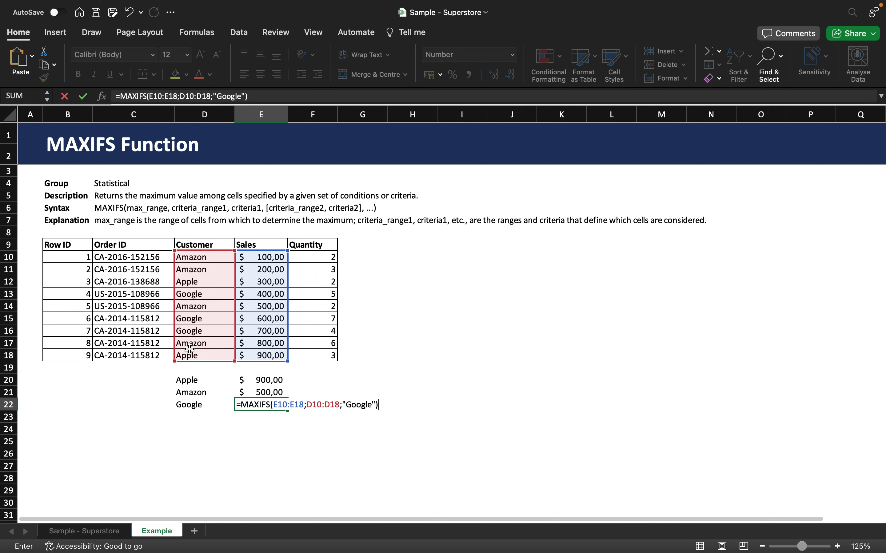
pyautogui.press('Return')
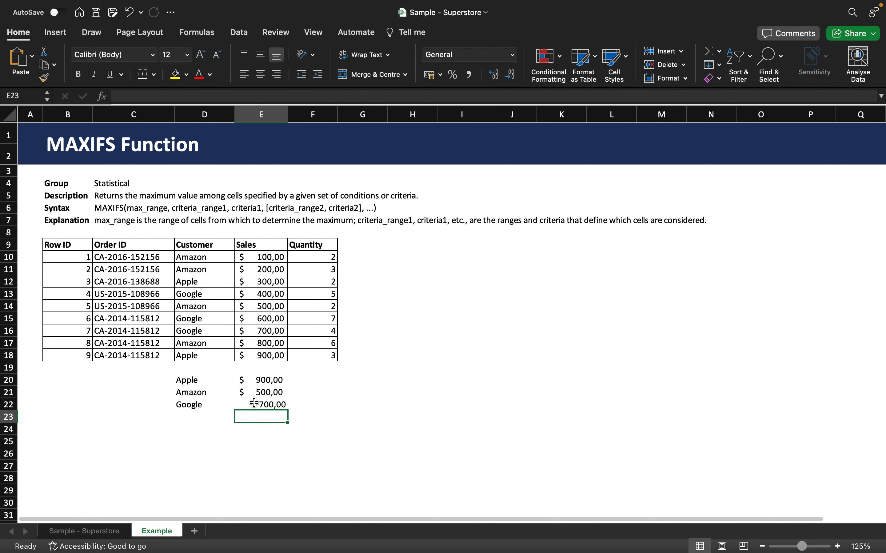
# Apply the Accounting number format to the Google result in E22
pyautogui.click(254, 404)
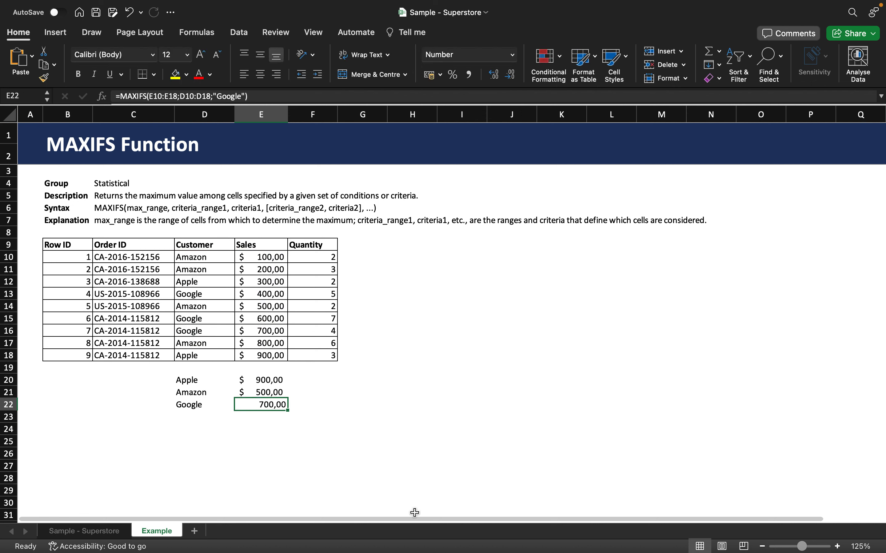
pyautogui.click(501, 55)
pyautogui.click(514, 56)
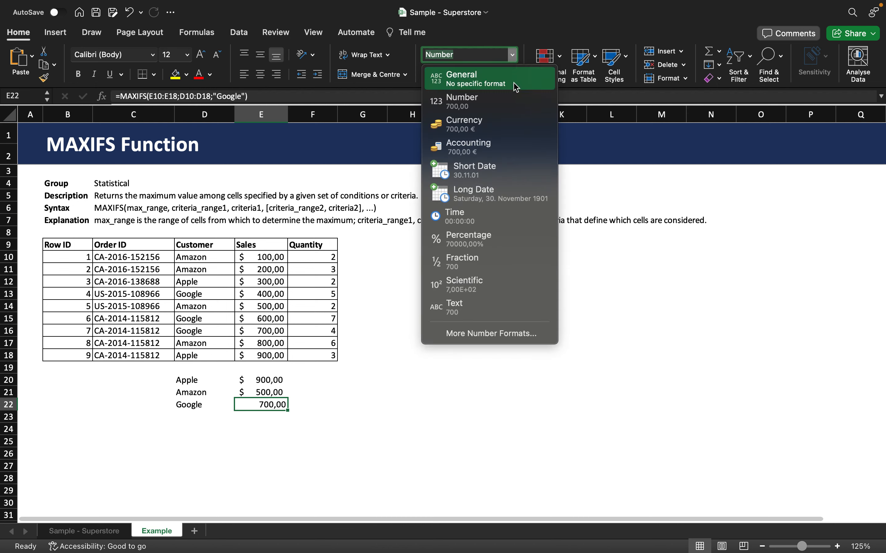
pyautogui.click(478, 154)
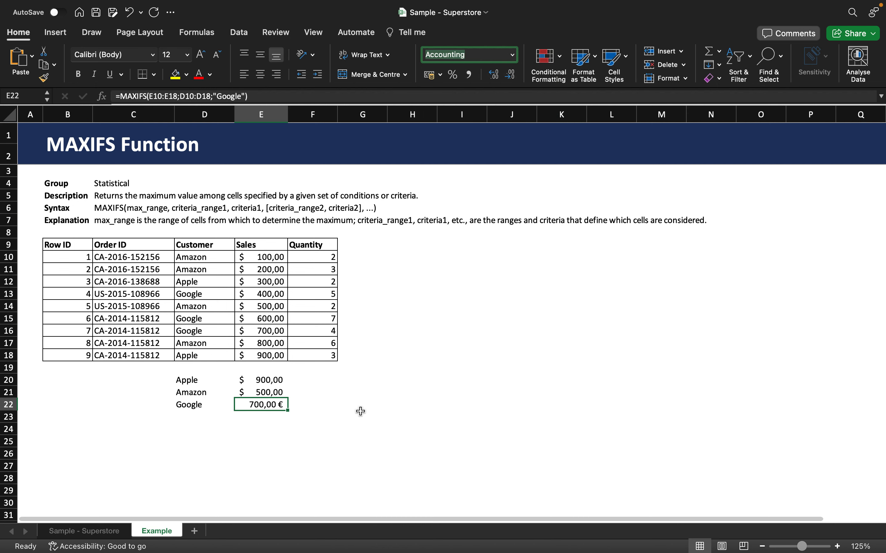
# Set the accounting currency symbol of E22 to $ English (en-BZ)
pyautogui.click(440, 74)
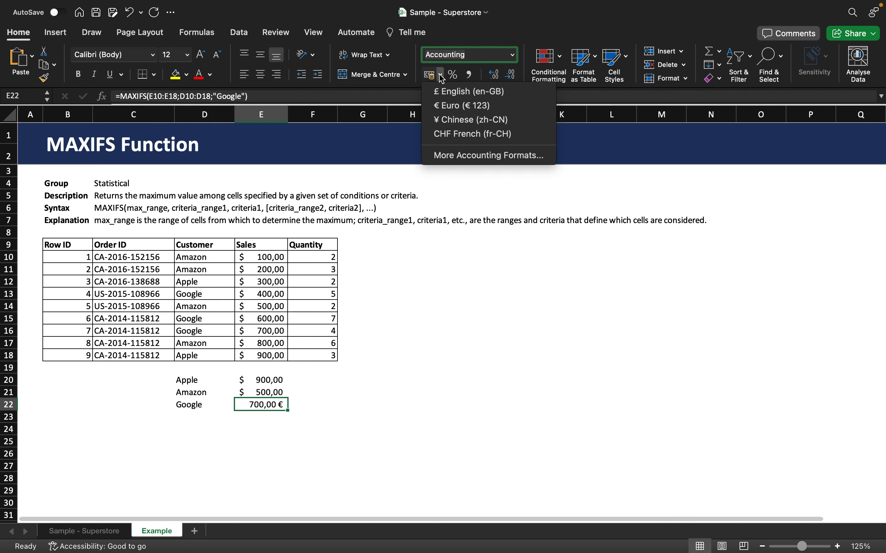
pyautogui.click(460, 155)
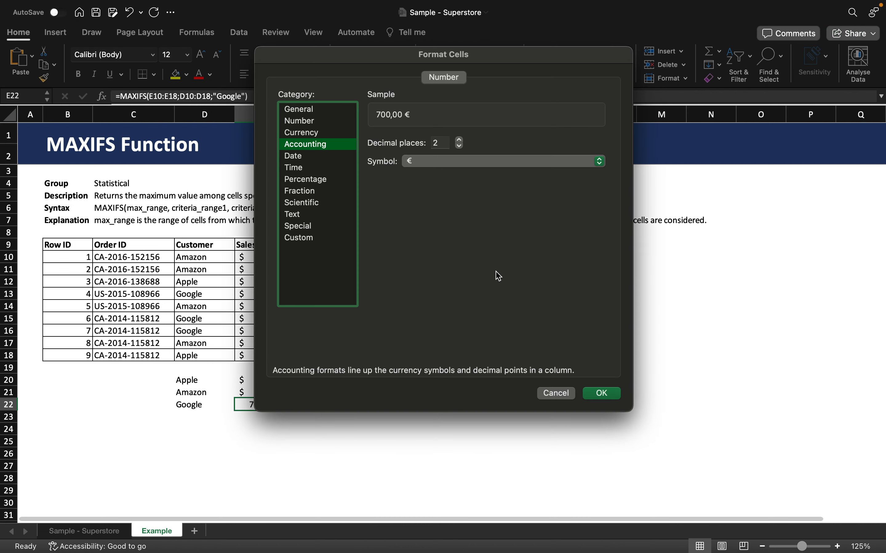
pyautogui.click(490, 163)
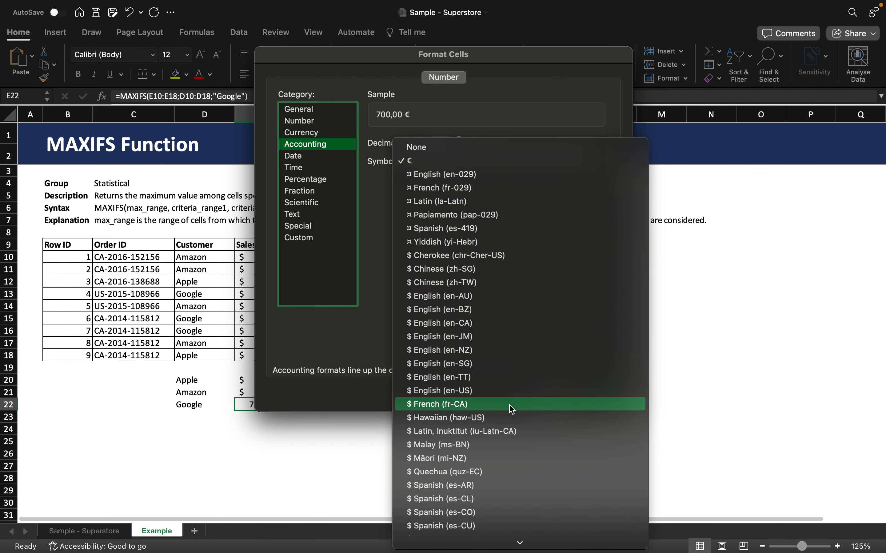
pyautogui.scroll(-3, 494, 390)
pyautogui.scroll(-2, 495, 390)
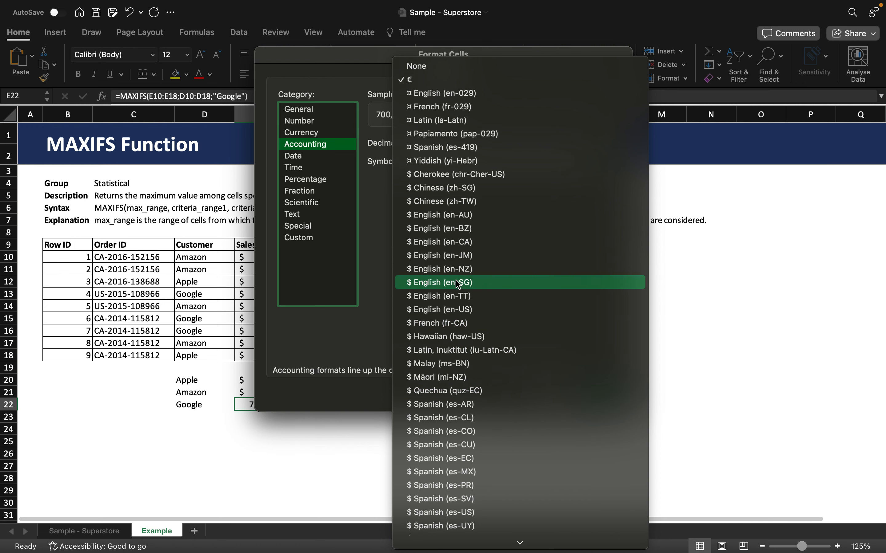
pyautogui.click(417, 228)
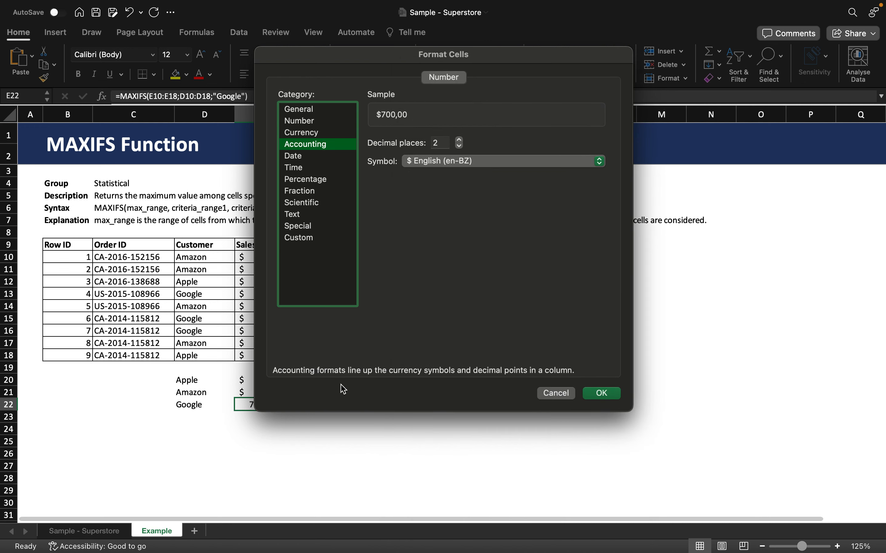
pyautogui.click(602, 394)
pyautogui.click(297, 428)
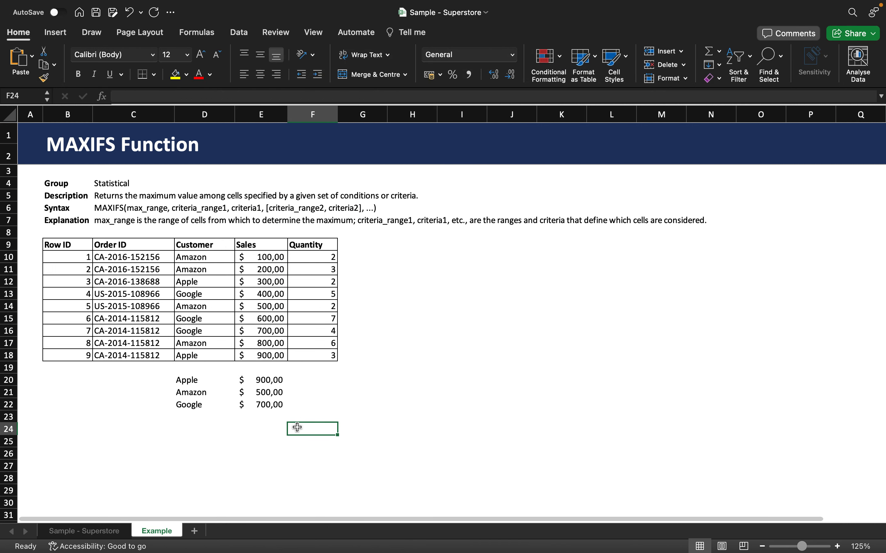
pyautogui.click(277, 402)
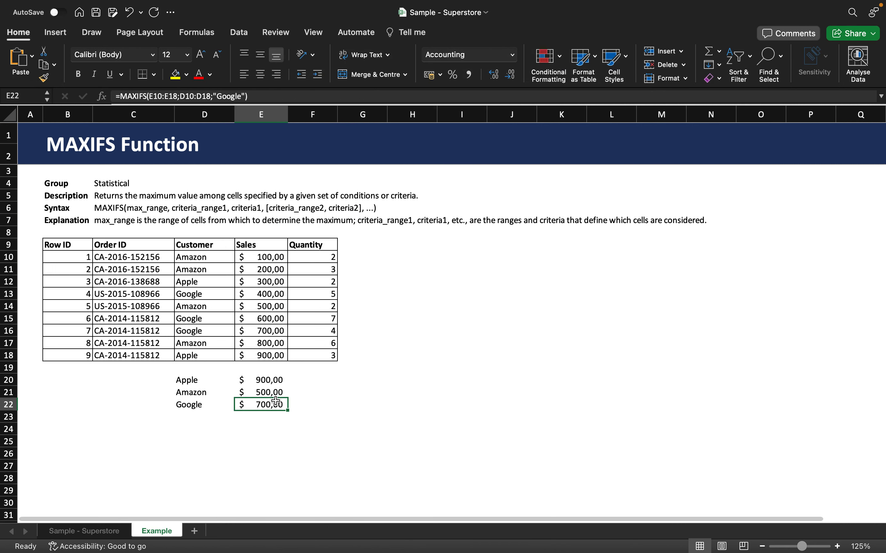